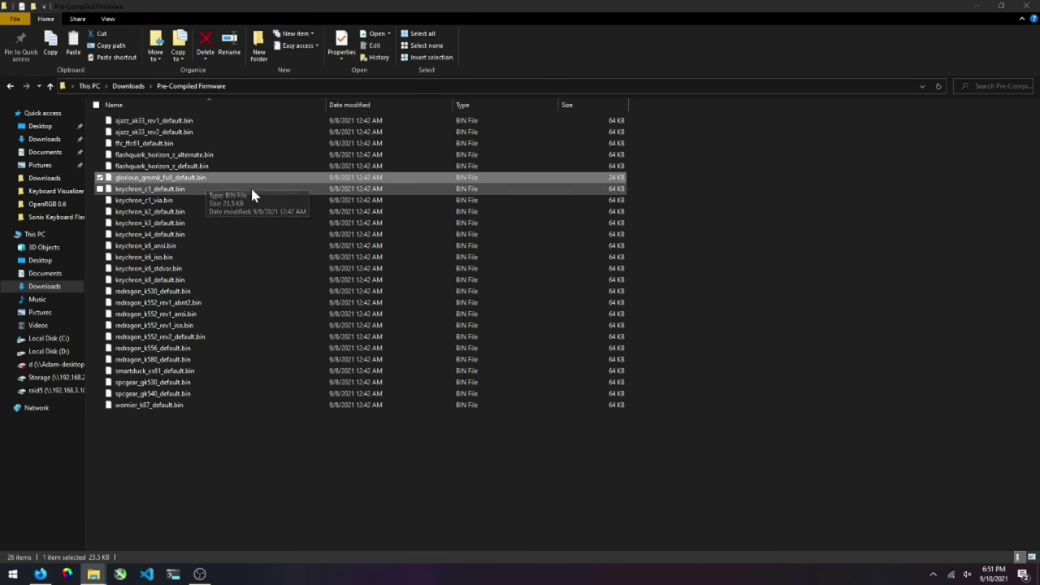
Step: Open the Sonix Keyboard Flasher folder inside the nested flasher-win folders in Downloads
{"action": "left_click", "coordinate": [113, 91]}
{"action": "left_click", "coordinate": [152, 218]}
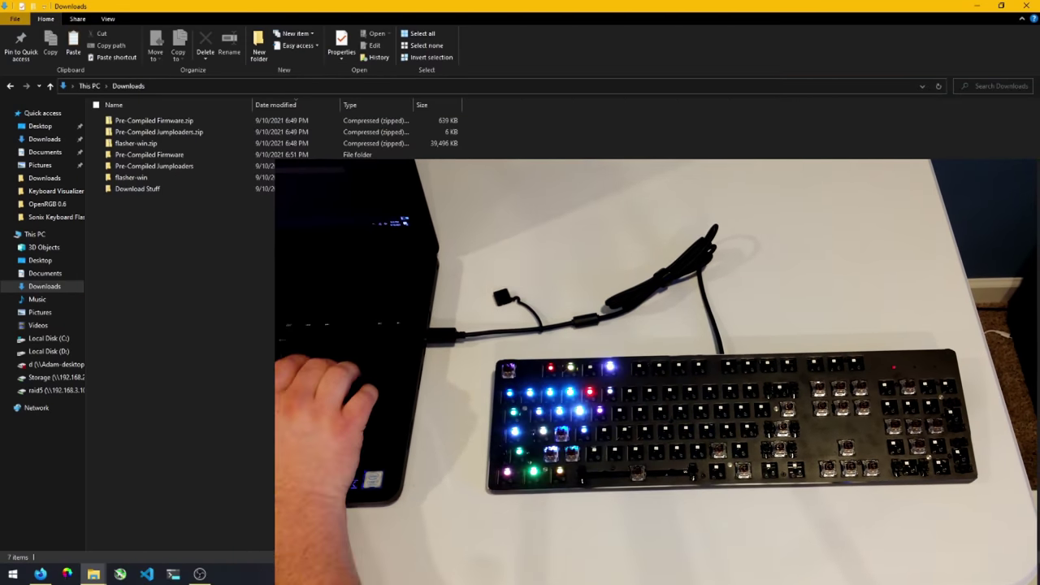
{"action": "left_click", "coordinate": [130, 179]}
{"action": "double_click", "coordinate": [130, 179]}
{"action": "double_click", "coordinate": [143, 126]}
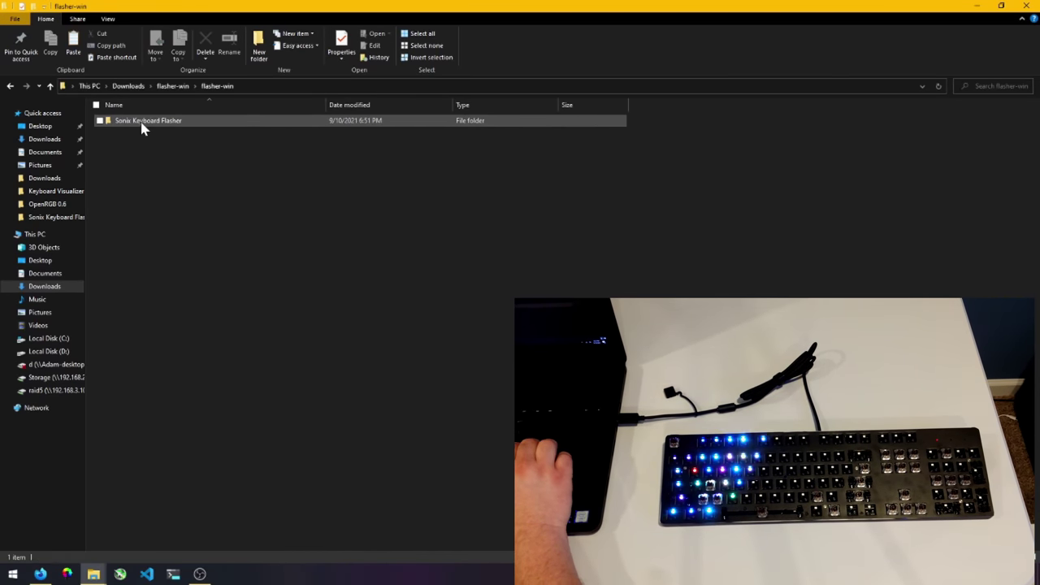
{"action": "double_click", "coordinate": [143, 123]}
Step: Launch Sonix Keyboard Flasher.exe from the open folder
{"action": "scroll", "coordinate": [209, 338], "scroll_direction": "down", "scroll_amount": 5}
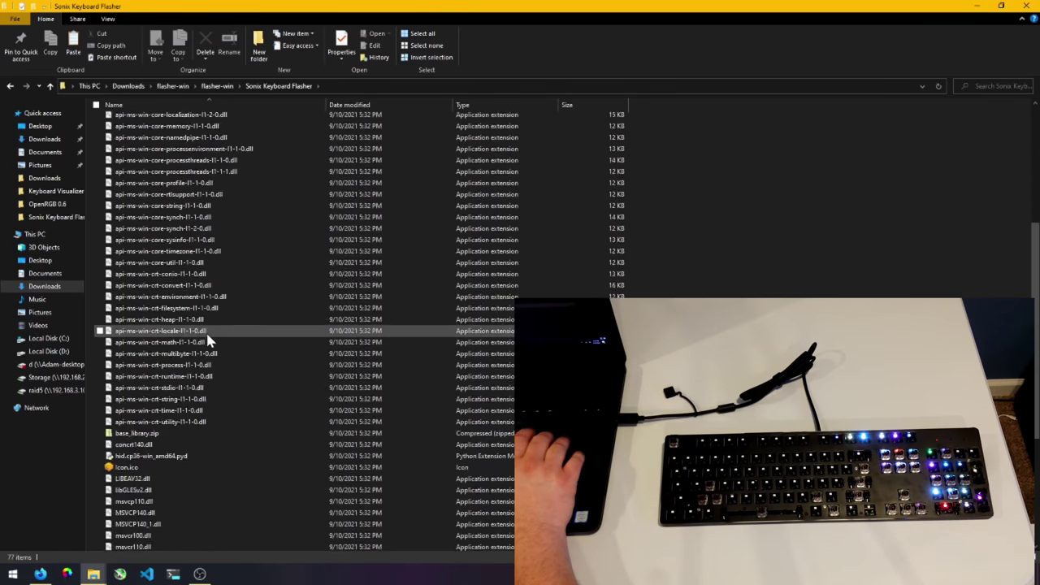
{"action": "scroll", "coordinate": [207, 337], "scroll_direction": "down", "scroll_amount": 7}
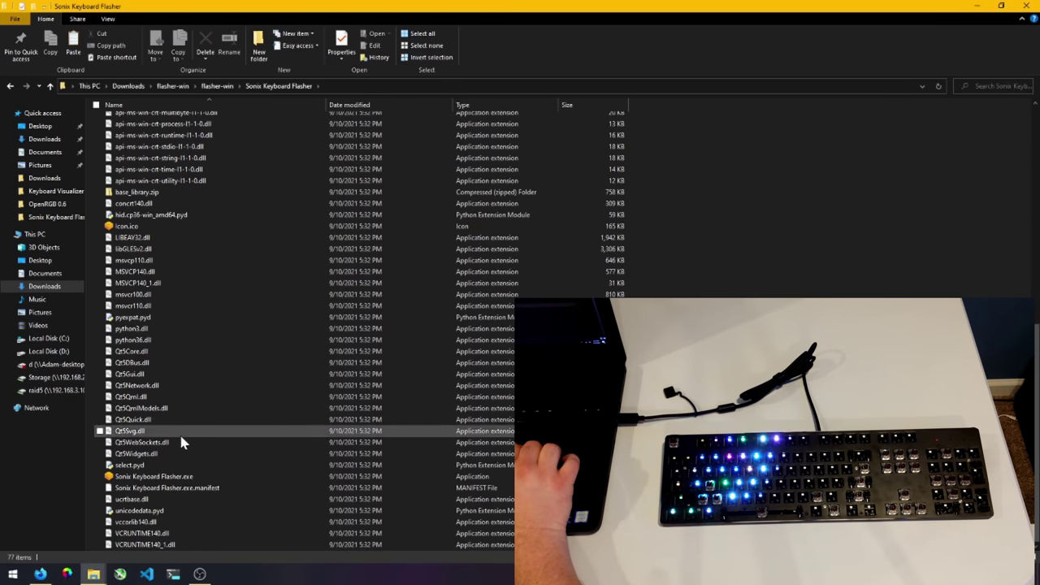
{"action": "left_click", "coordinate": [161, 479]}
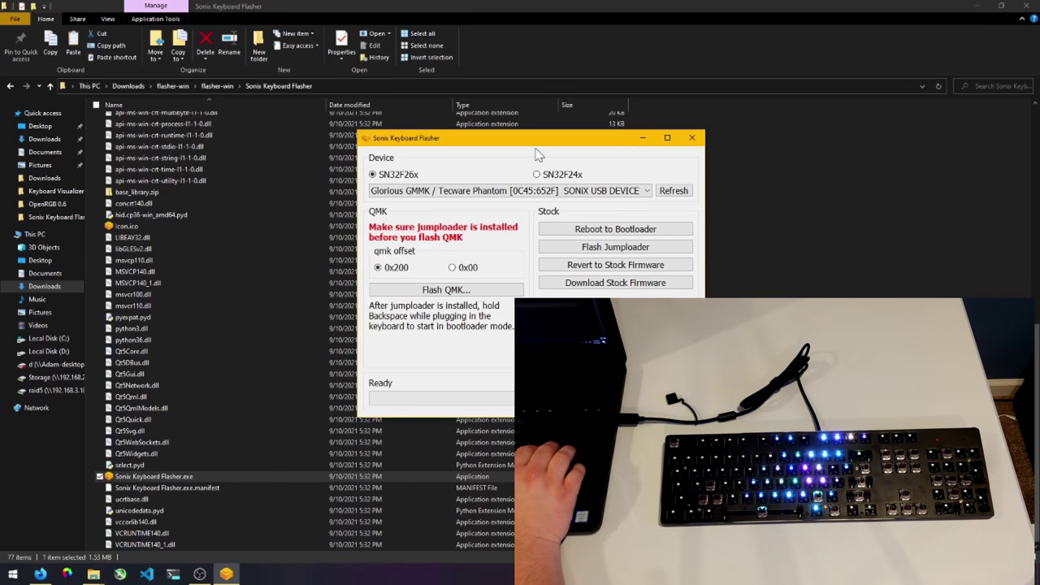
Step: Choose the Glorious GMMK / Tecware Phantom [0C45:652F] SONiX USB DEVICE and reboot it to the bootloader
{"action": "left_click", "coordinate": [559, 192]}
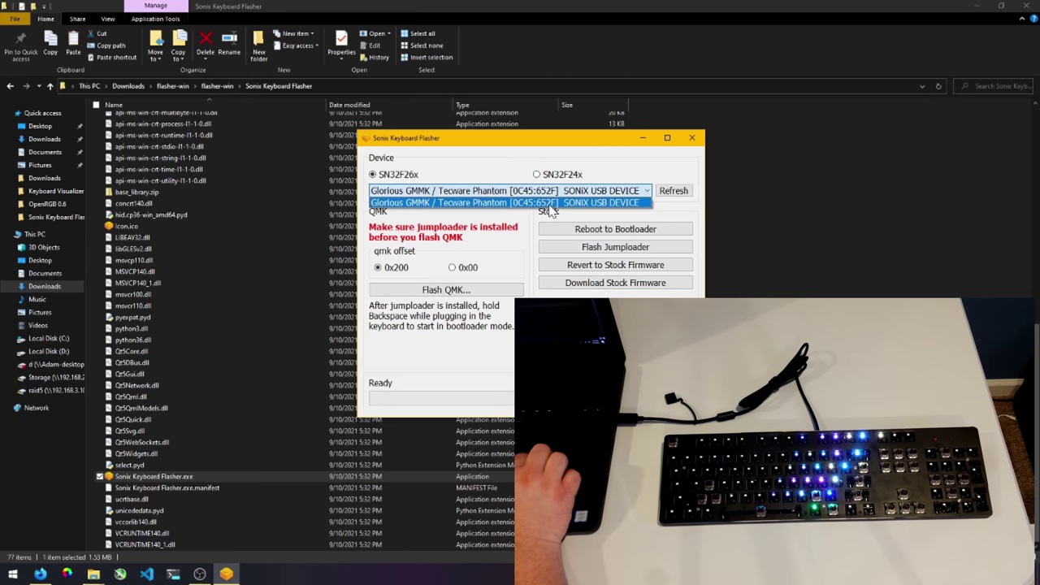
{"action": "left_click", "coordinate": [548, 204]}
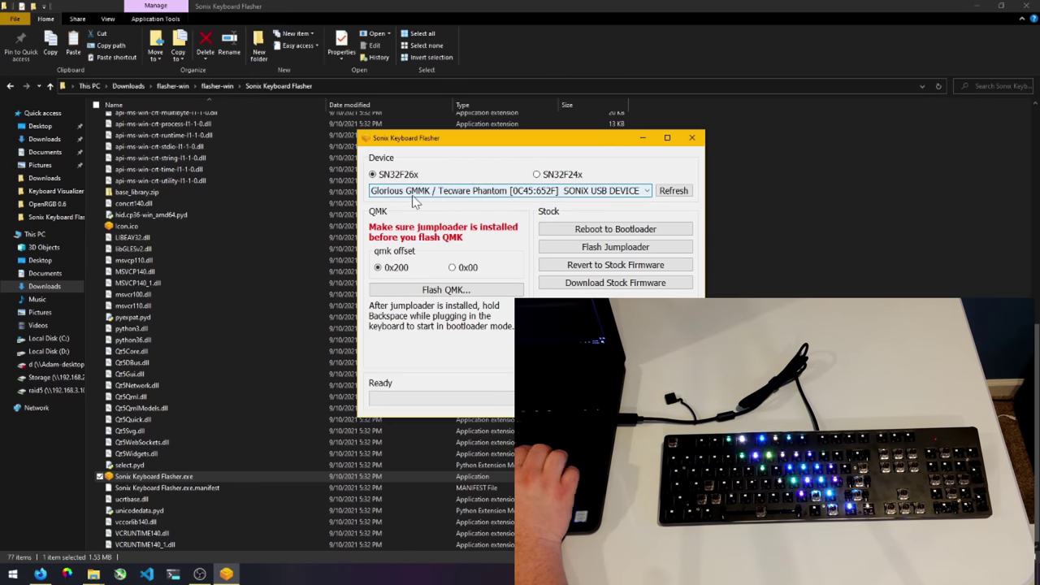
{"action": "left_click", "coordinate": [528, 195]}
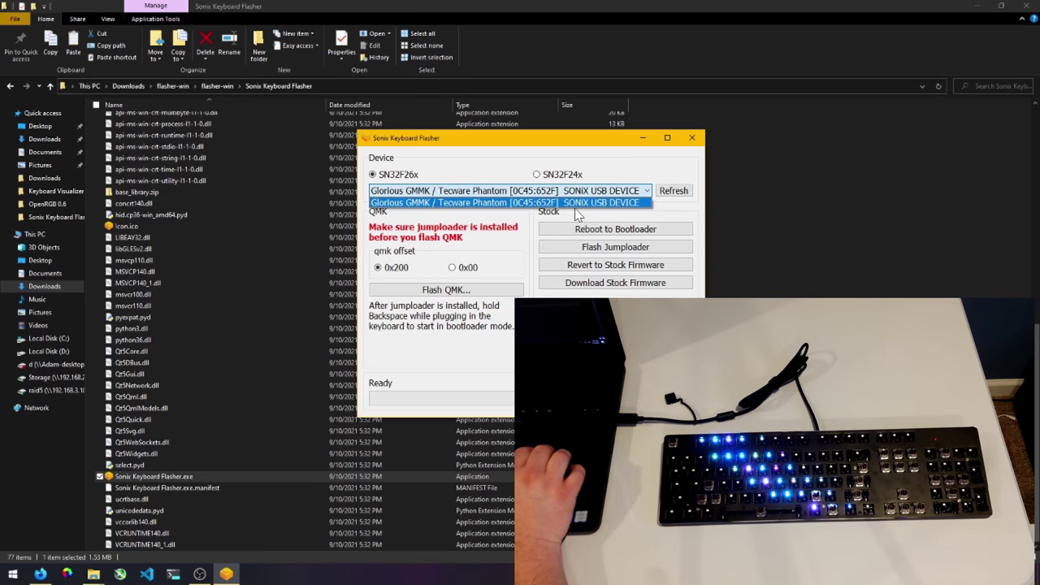
{"action": "left_click", "coordinate": [600, 203]}
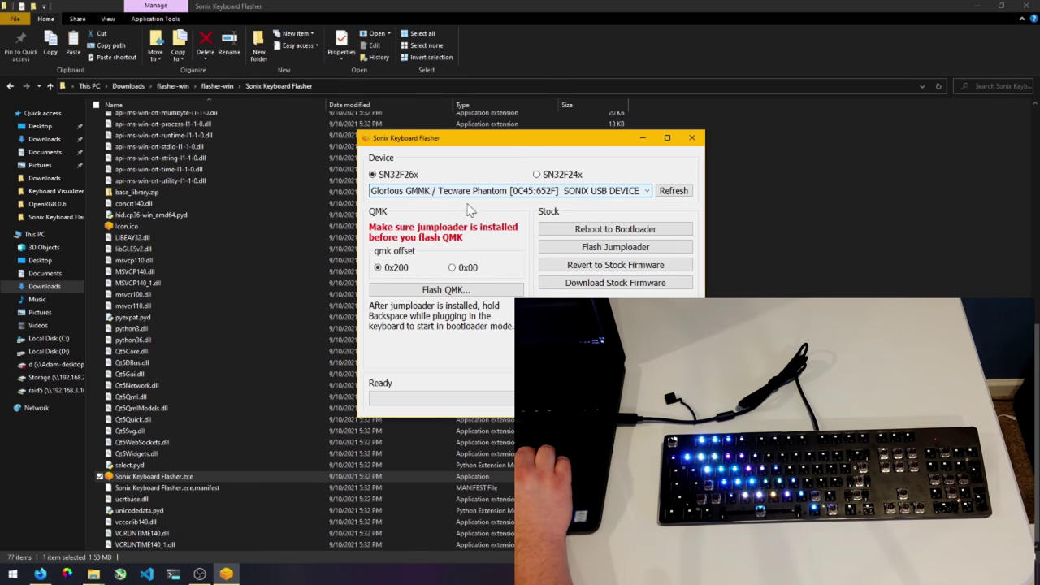
{"action": "left_click", "coordinate": [575, 232]}
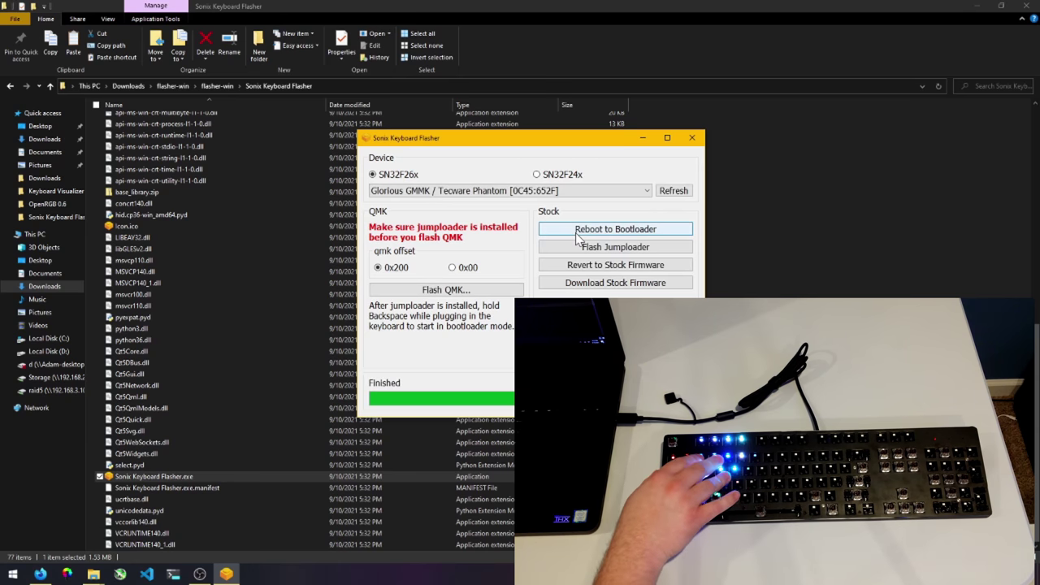
Step: Refresh the device list and select Glorious GMMK / Tecware Phantom [0C45:652F]
{"action": "left_click", "coordinate": [671, 191]}
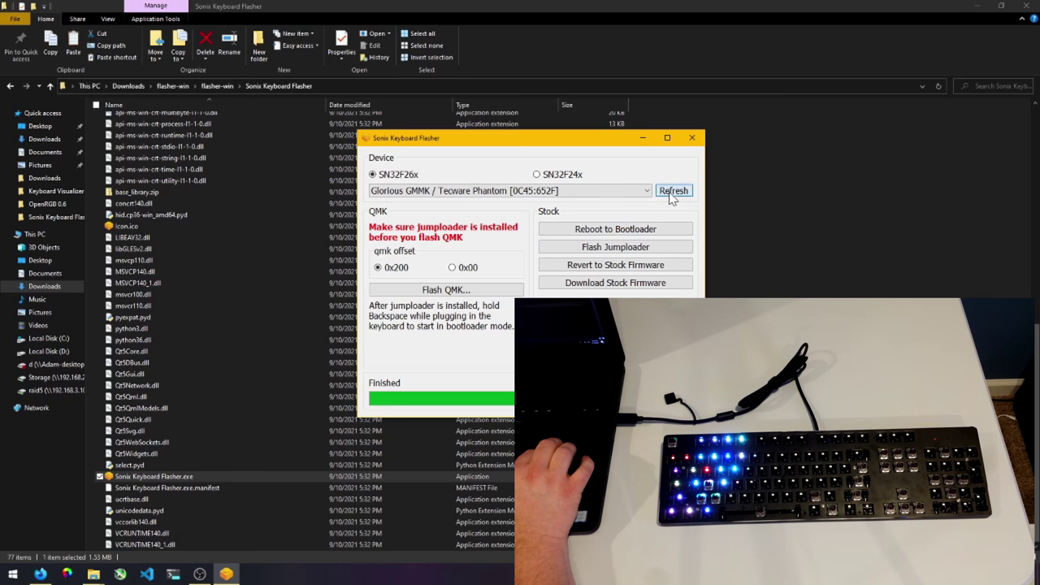
{"action": "left_click", "coordinate": [624, 192]}
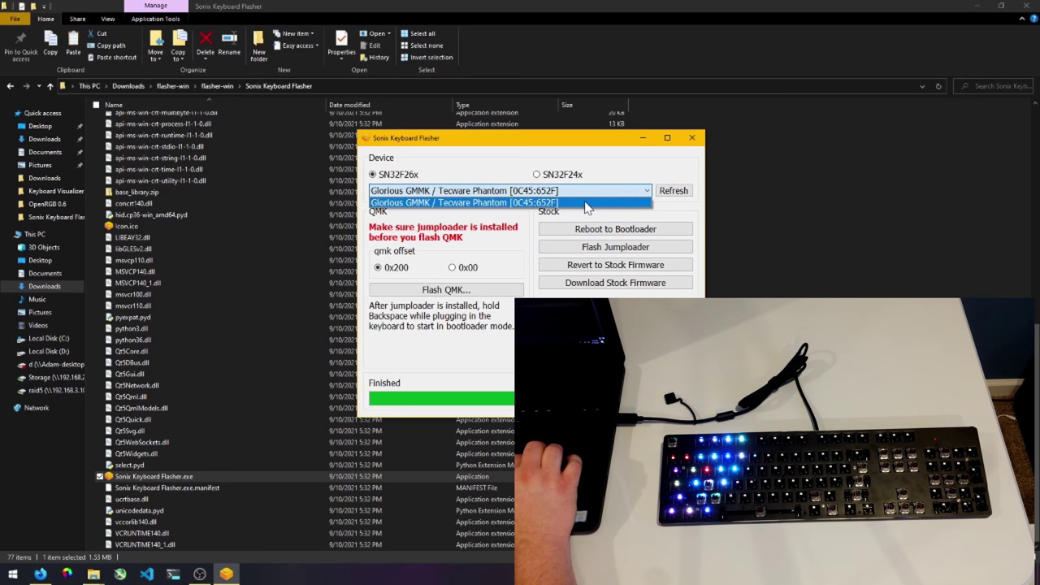
{"action": "left_click", "coordinate": [587, 203]}
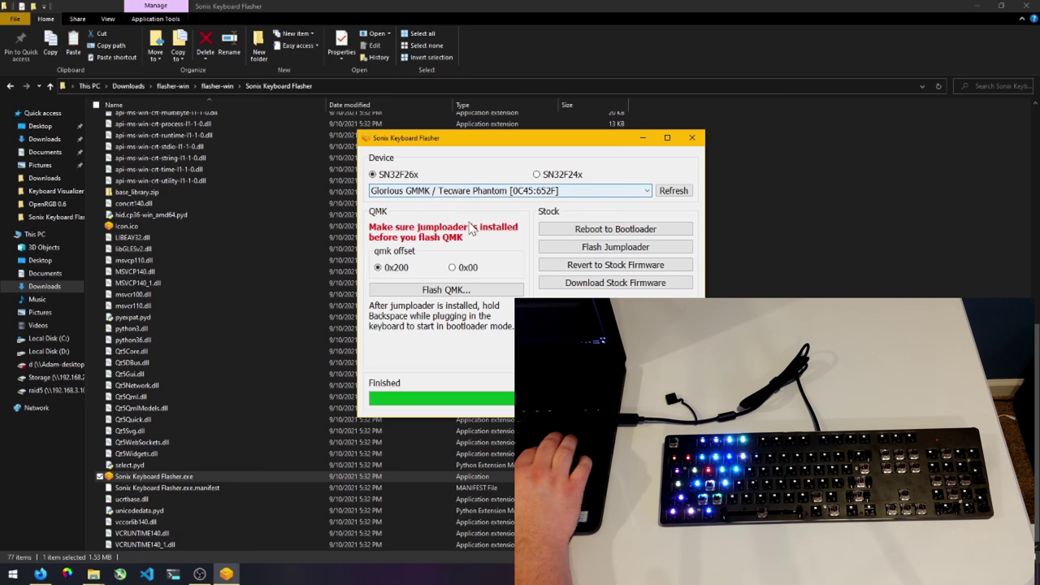
Step: Flash the jumploader with jumploader-glorious_gmmk.bin from the Pre-Compiled Jumploaders folder in Downloads, accepting the dangerous-operation warning
{"action": "left_click", "coordinate": [566, 254]}
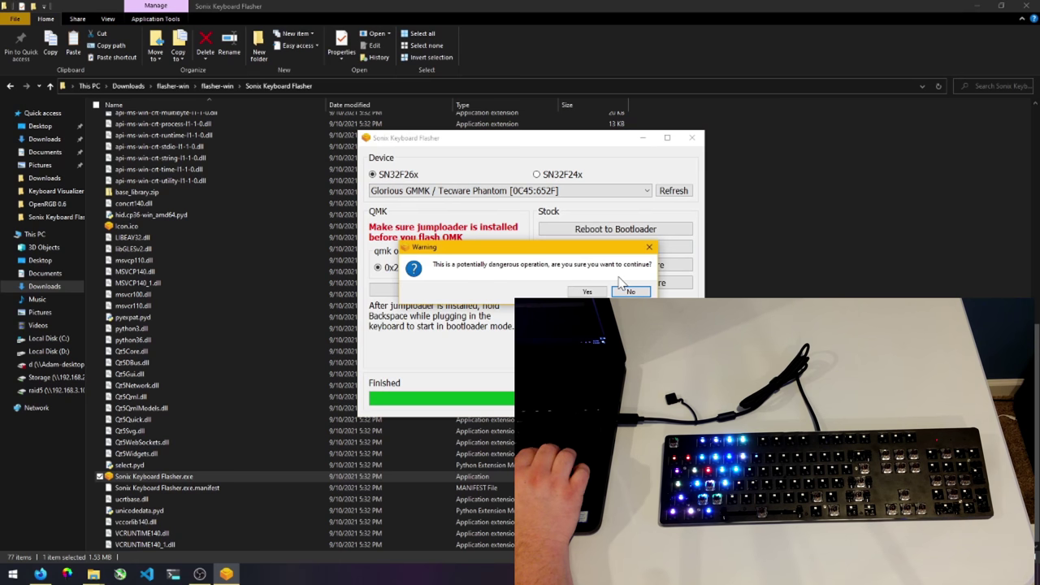
{"action": "left_click", "coordinate": [587, 291]}
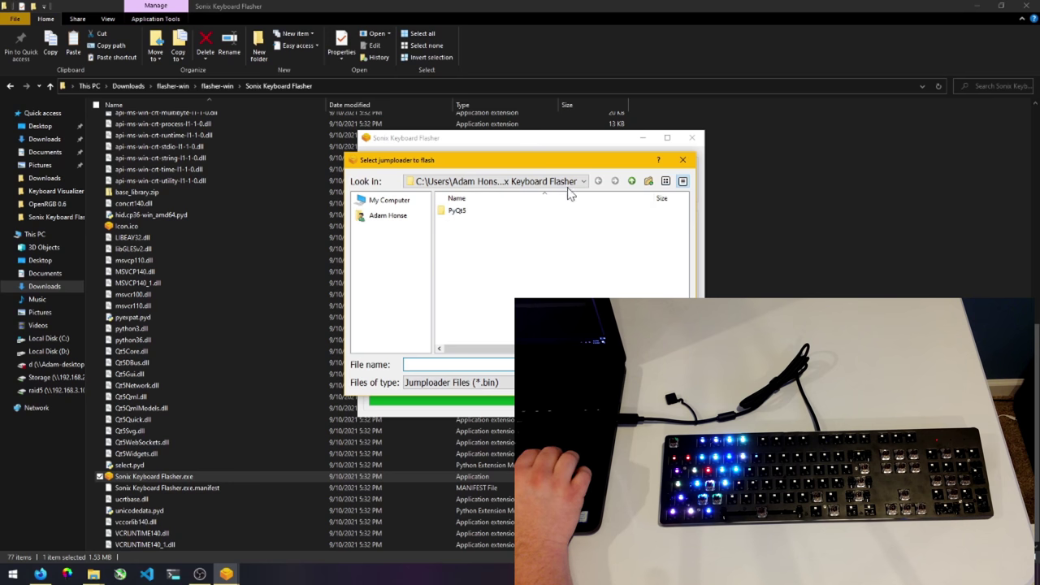
{"action": "left_click", "coordinate": [528, 183]}
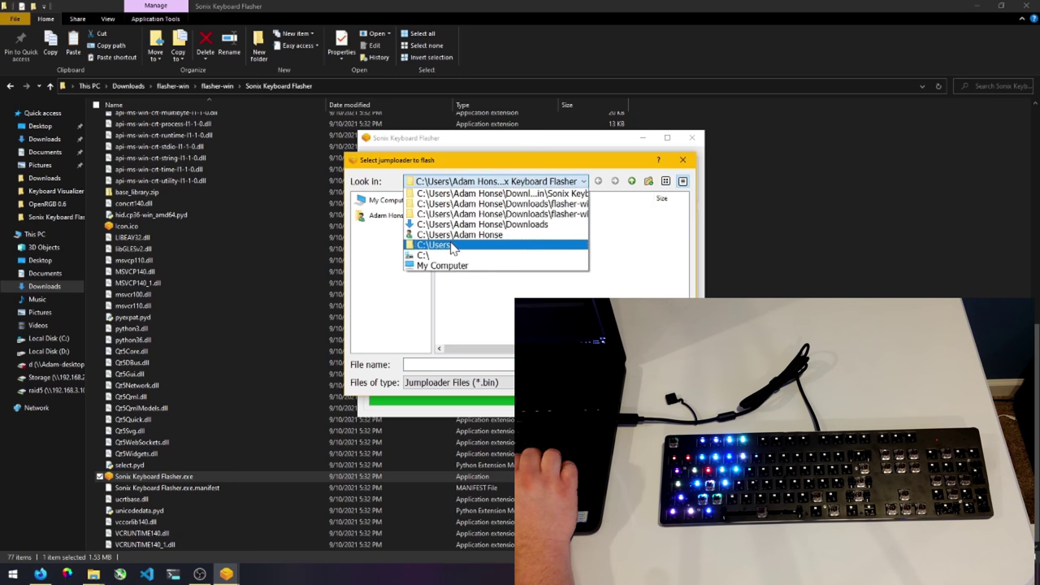
{"action": "left_click", "coordinate": [459, 225]}
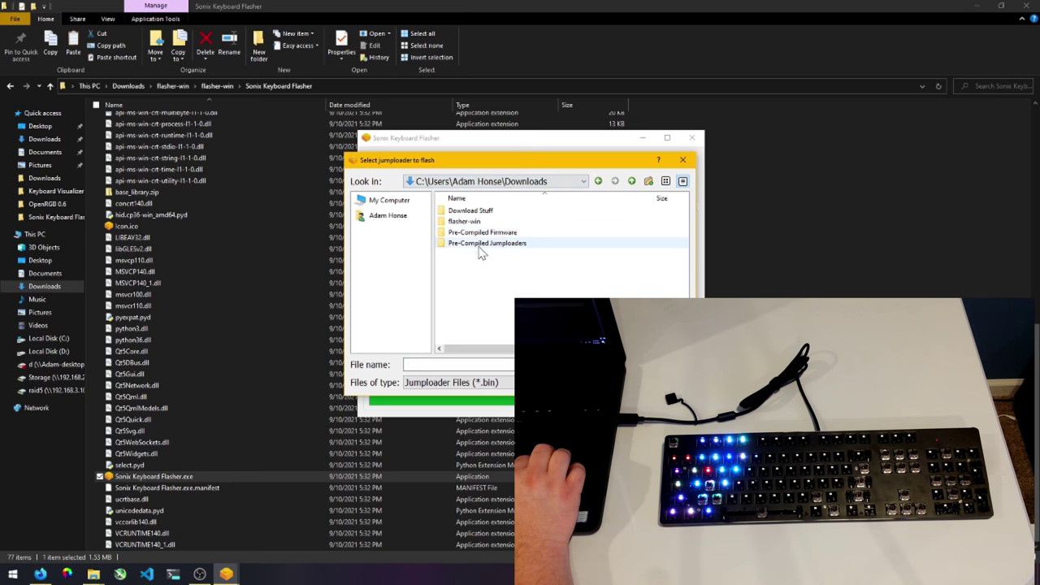
{"action": "double_click", "coordinate": [479, 244]}
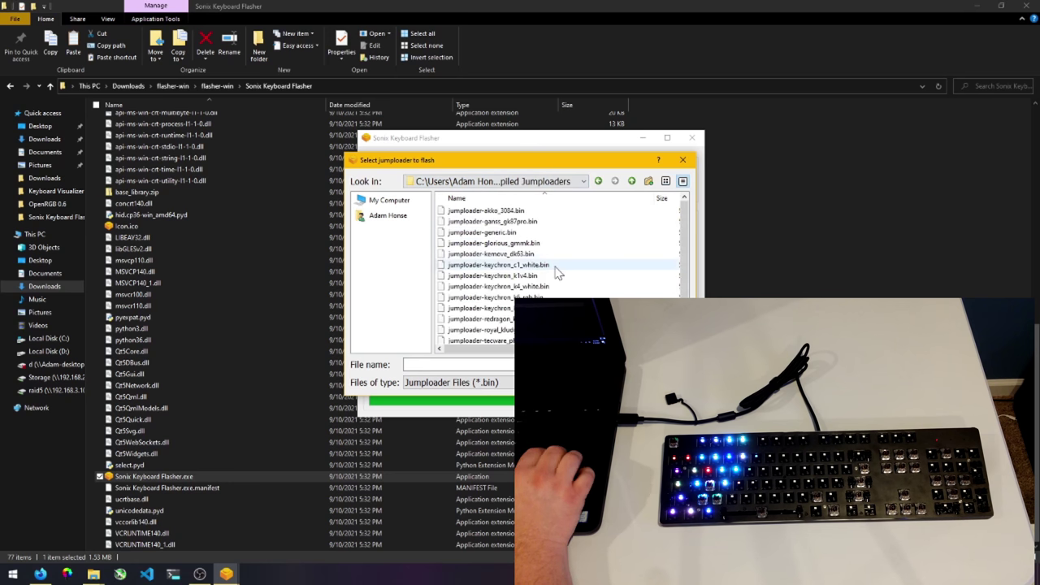
{"action": "left_click", "coordinate": [528, 245]}
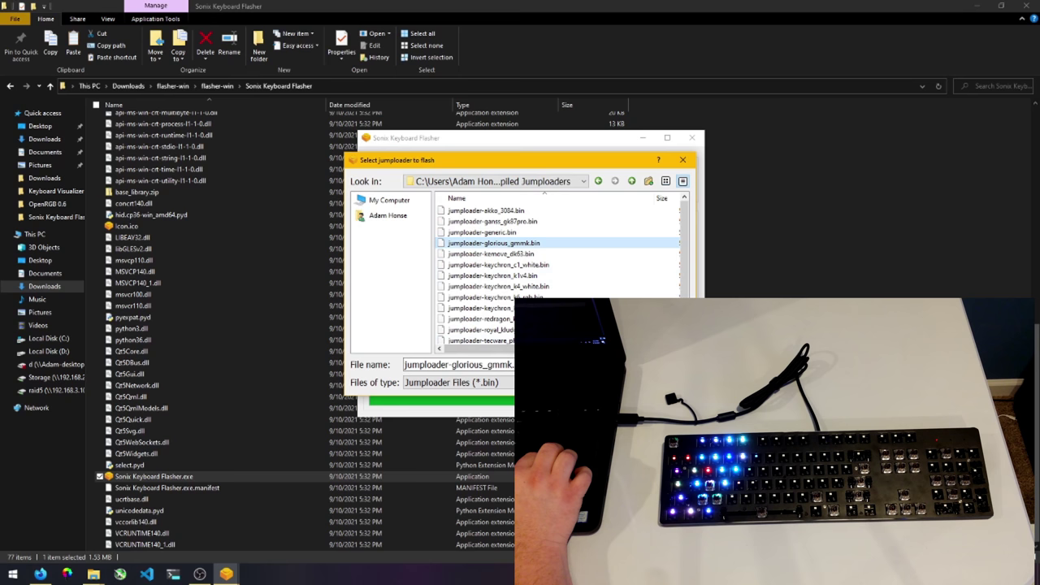
{"action": "key", "text": "Return"}
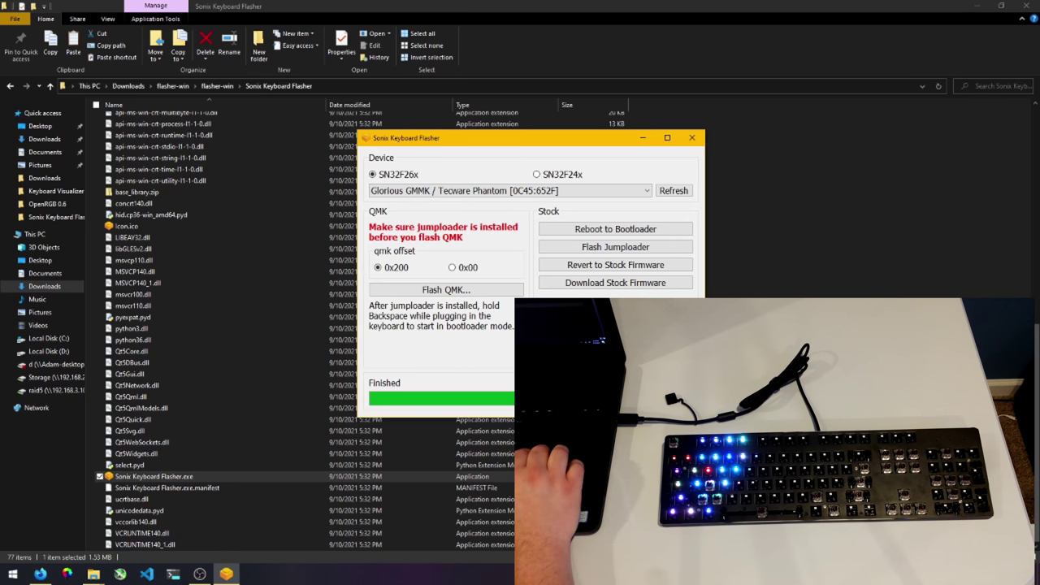
Step: Refresh the device list and select the SN32F268F (bootloader) [0C45:7010] device
{"action": "left_click", "coordinate": [671, 192]}
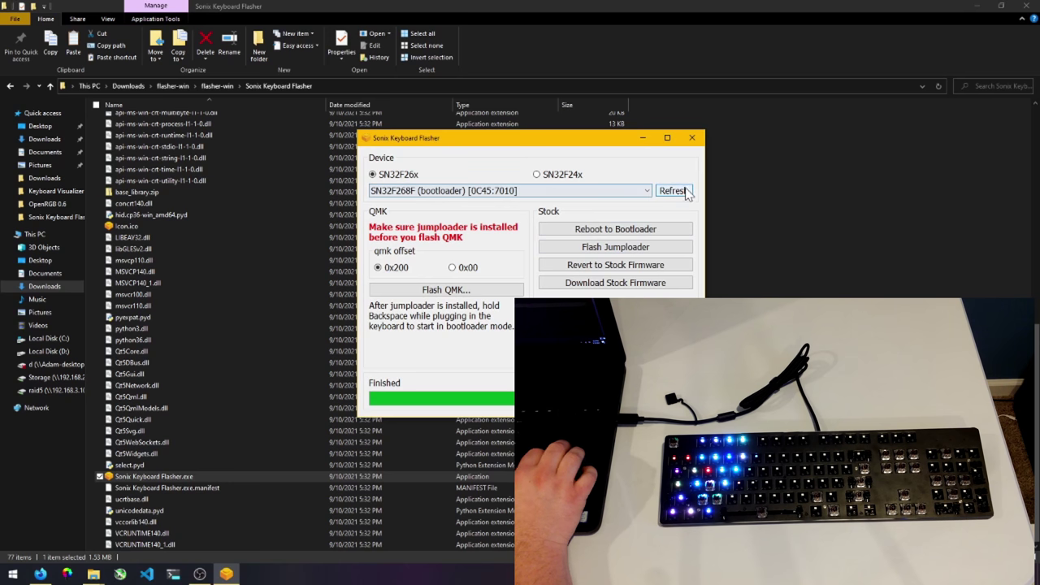
{"action": "left_click", "coordinate": [415, 195]}
{"action": "left_click", "coordinate": [443, 201]}
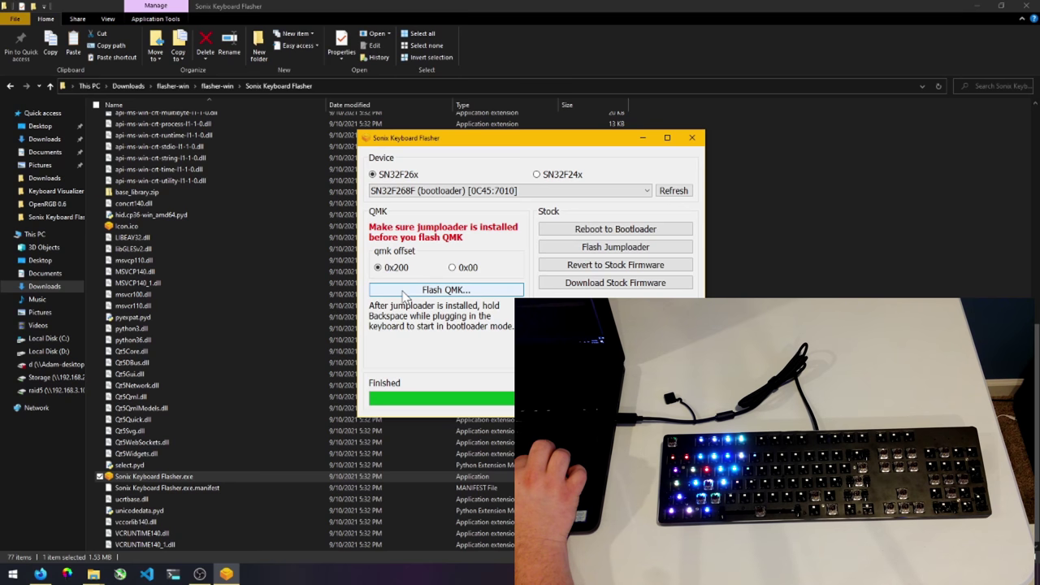
Step: Flash QMK onto the keyboard using glorious_gmmk_full_default.bin from the Pre-Compiled Firmware folder in Downloads
{"action": "left_click", "coordinate": [404, 293]}
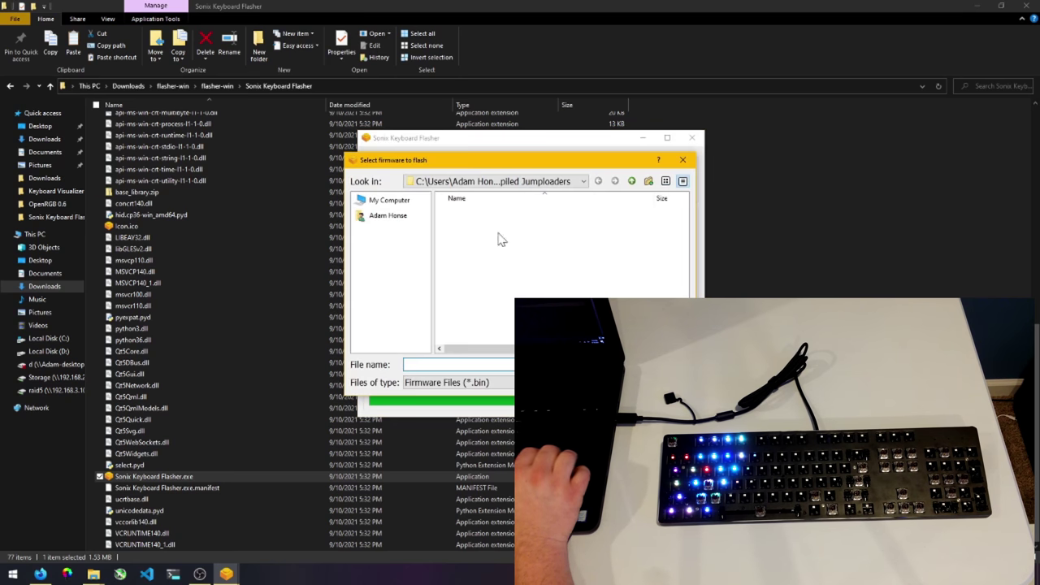
{"action": "left_click", "coordinate": [626, 184]}
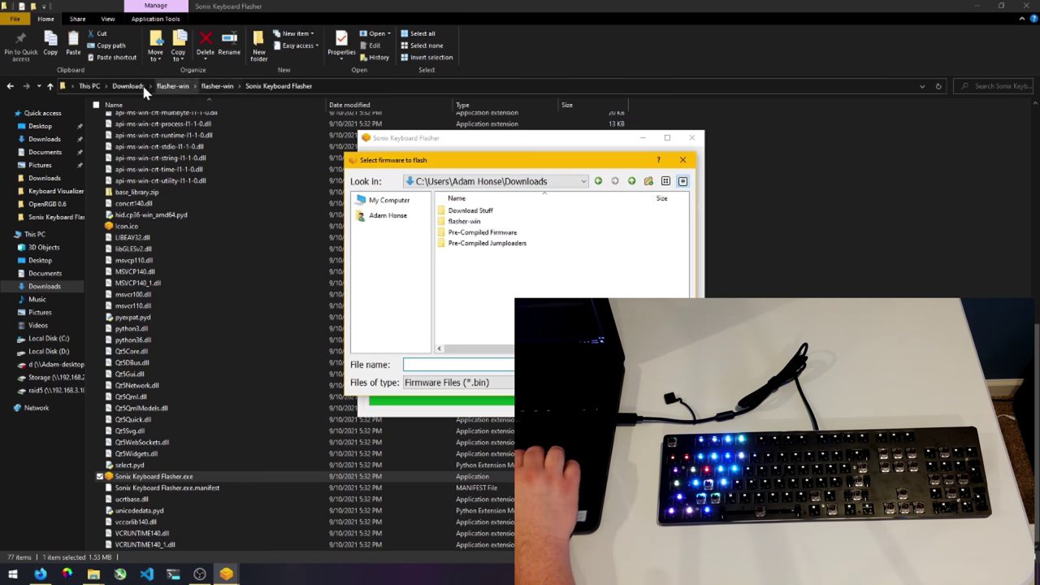
{"action": "left_click", "coordinate": [128, 87]}
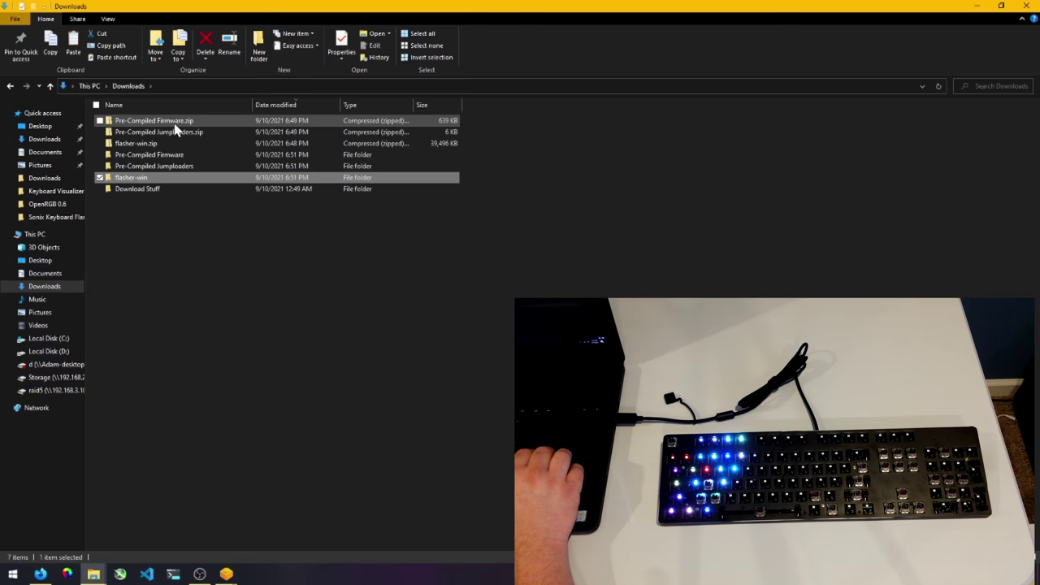
{"action": "left_click", "coordinate": [152, 155]}
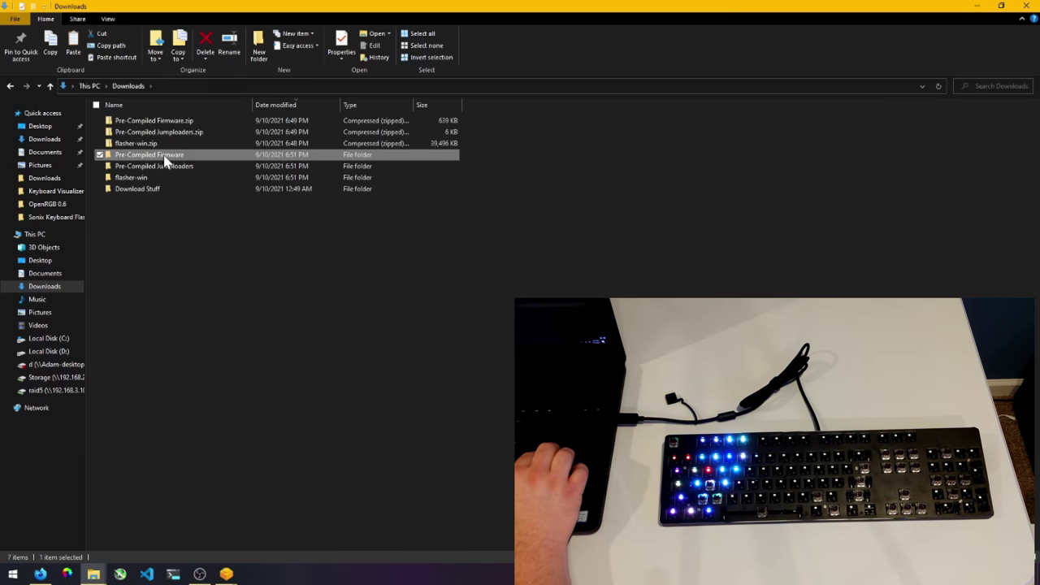
{"action": "double_click", "coordinate": [167, 160]}
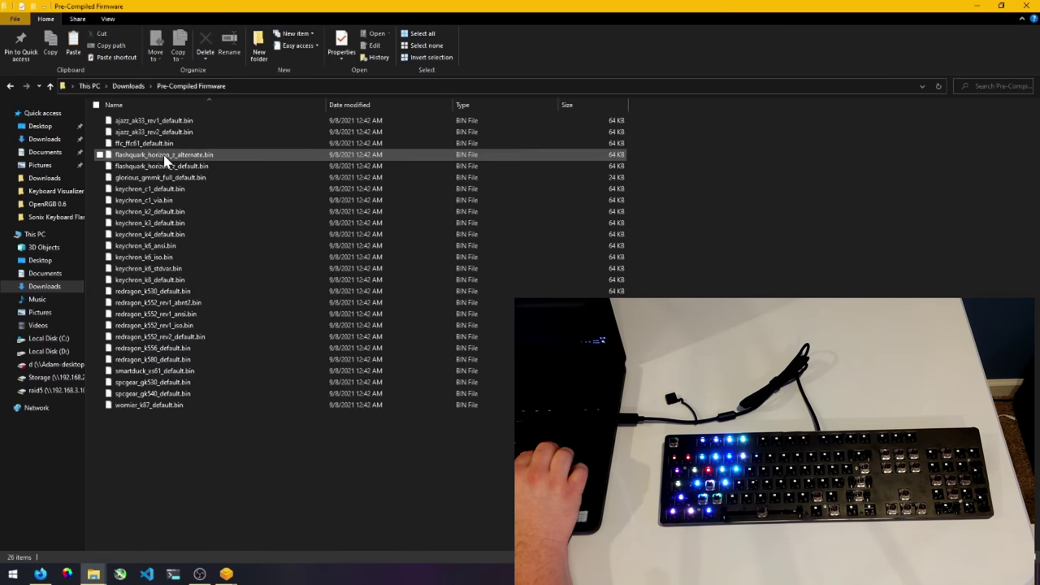
{"action": "left_click", "coordinate": [227, 574]}
{"action": "left_click", "coordinate": [261, 543]}
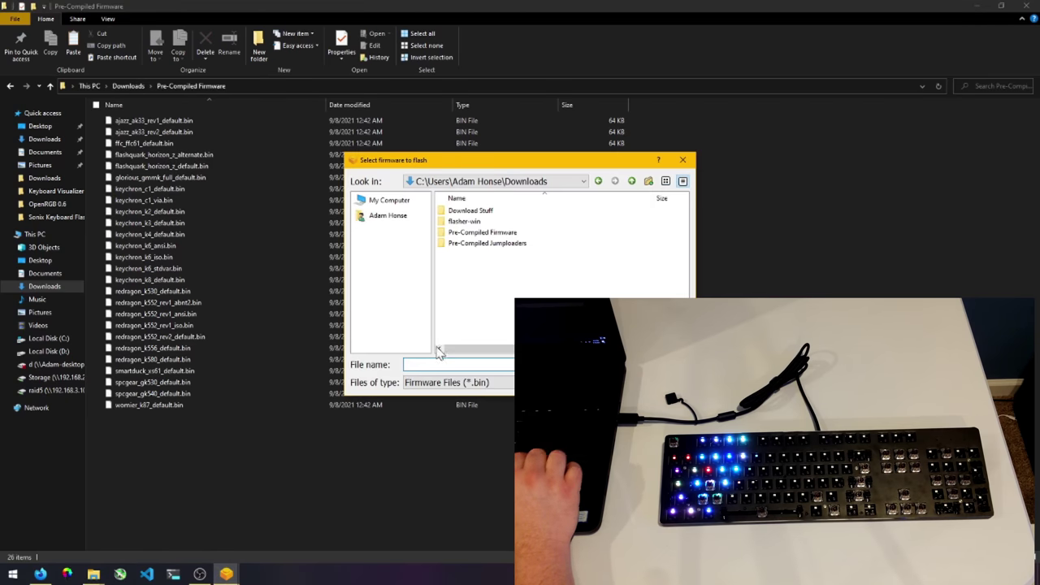
{"action": "double_click", "coordinate": [511, 234]}
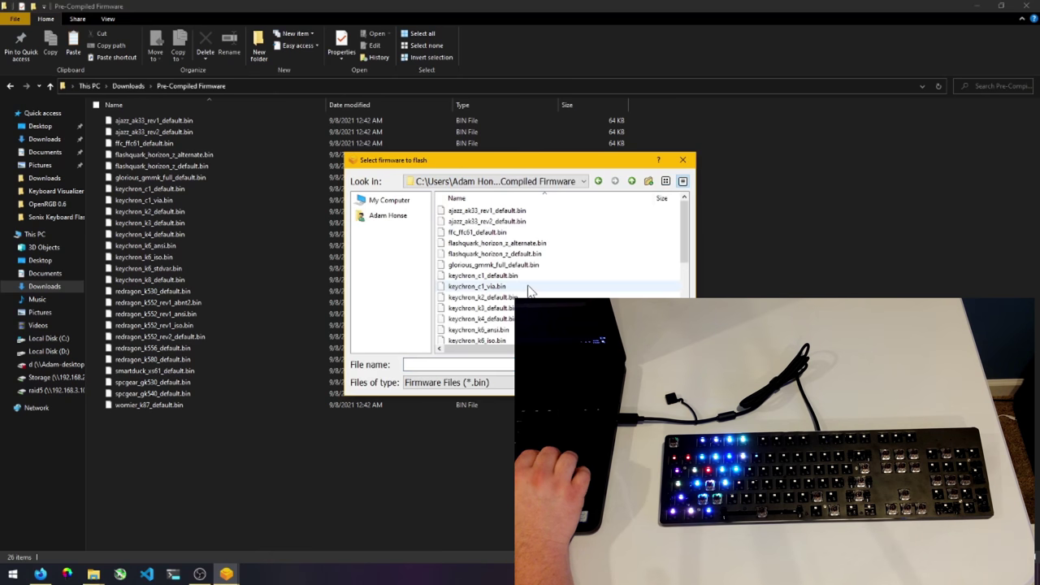
{"action": "left_click", "coordinate": [508, 266]}
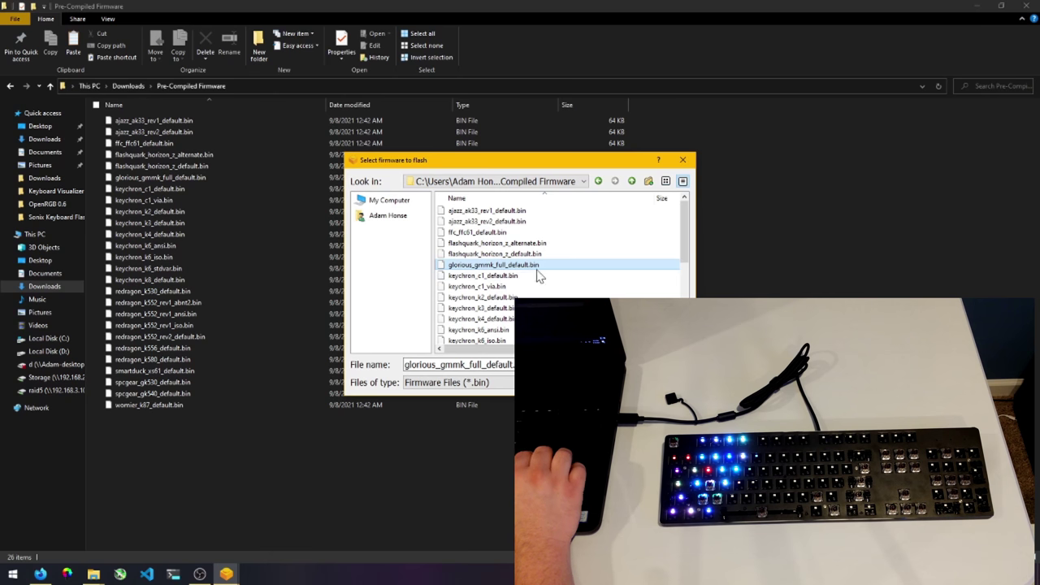
{"action": "left_click", "coordinate": [646, 365]}
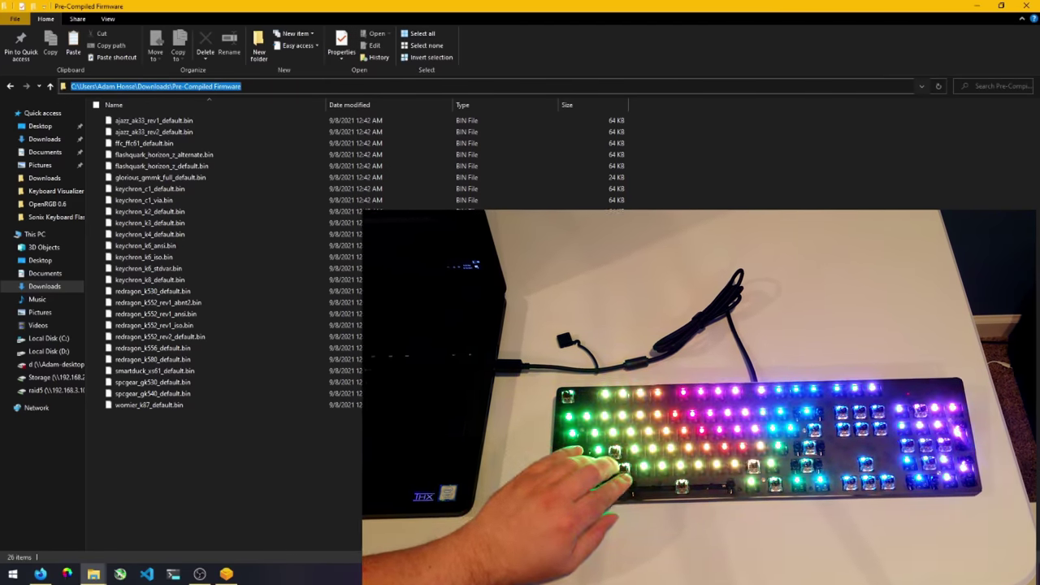
Step: Test the flashed keyboard by entering random letters in File Explorer's address bar, and cancel the entry
{"action": "type", "text": "cmdzxzxzxzxzxzxzxzxzxzsz"}
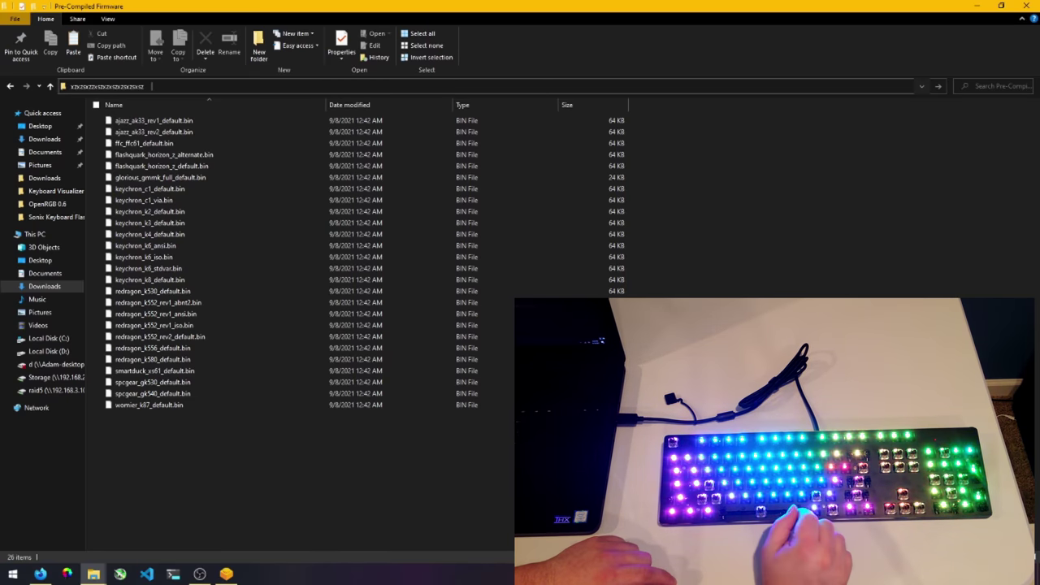
{"action": "key", "text": "Escape"}
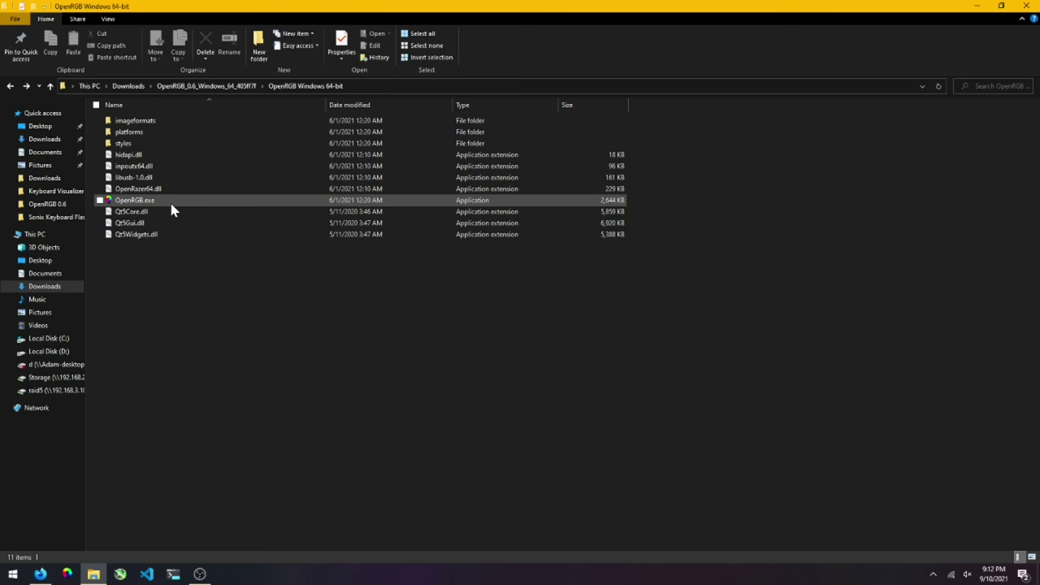
{"action": "mouse_move", "coordinate": [172, 206]}
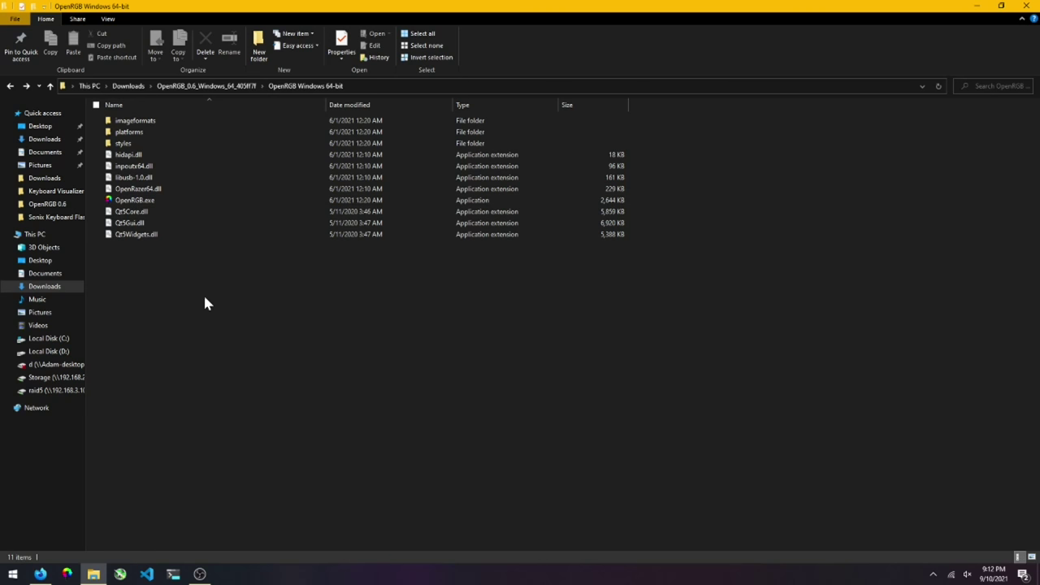